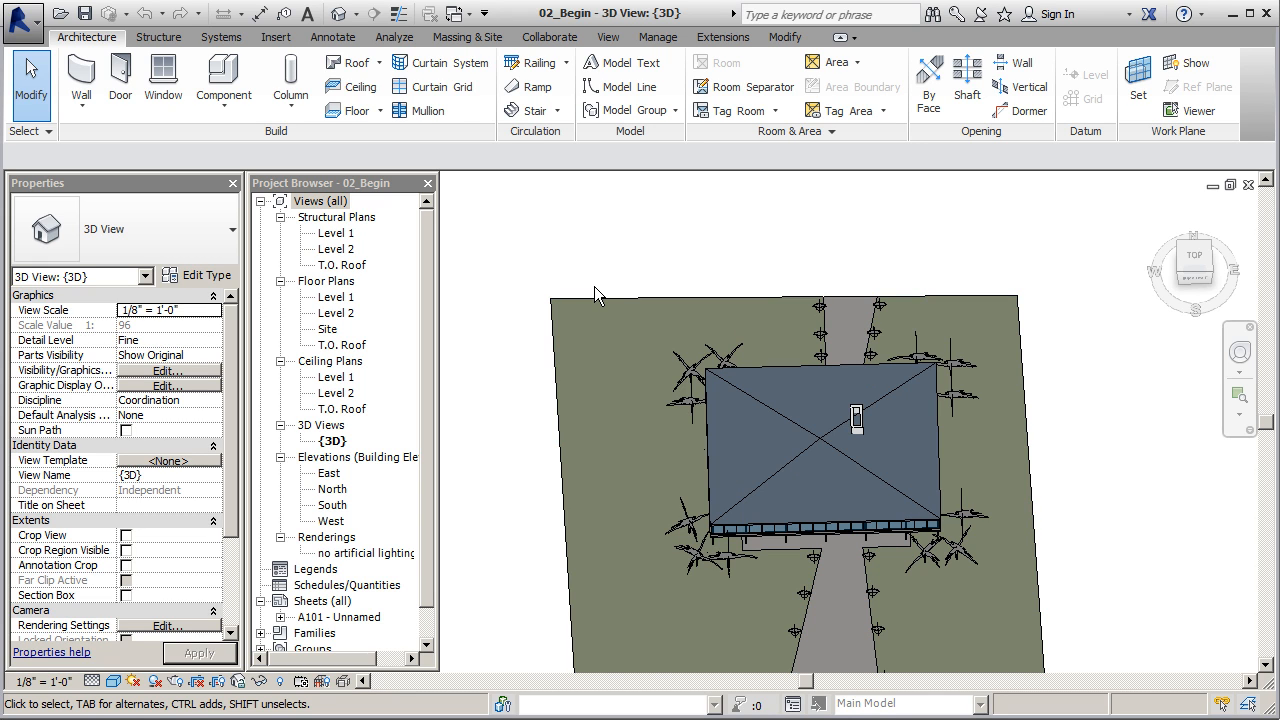
Open the Level 2 floor plan and frame the lounge area around the northeast stair
{"action": "double_click", "coordinate": [336, 313]}
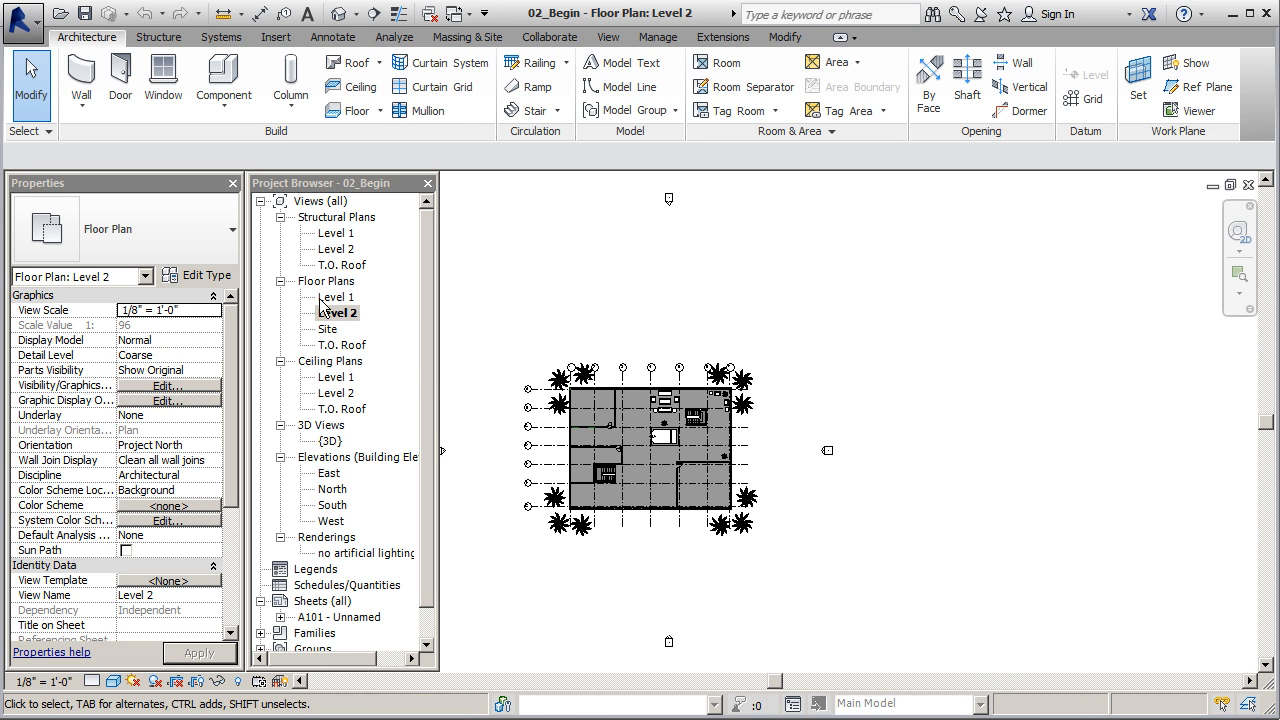
{"action": "scroll", "coordinate": [666, 413], "scroll_direction": "up", "scroll_amount": 4}
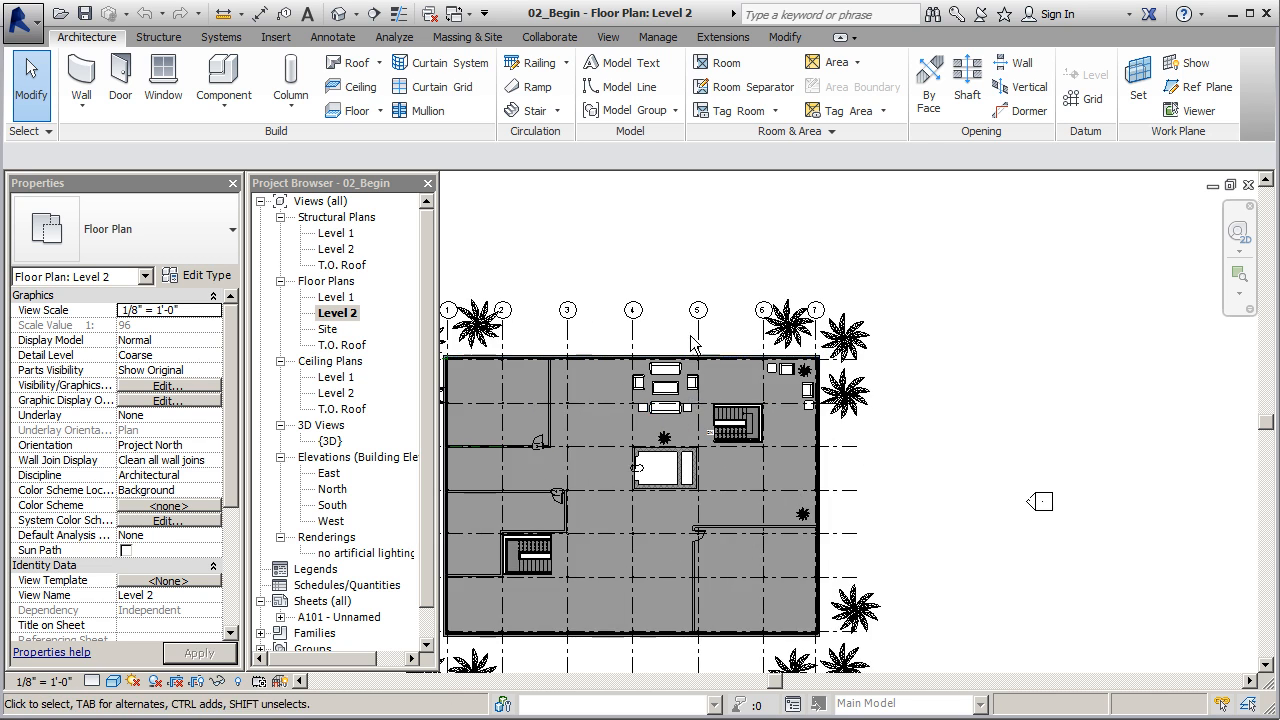
{"action": "scroll", "coordinate": [726, 509], "scroll_direction": "up", "scroll_amount": 3}
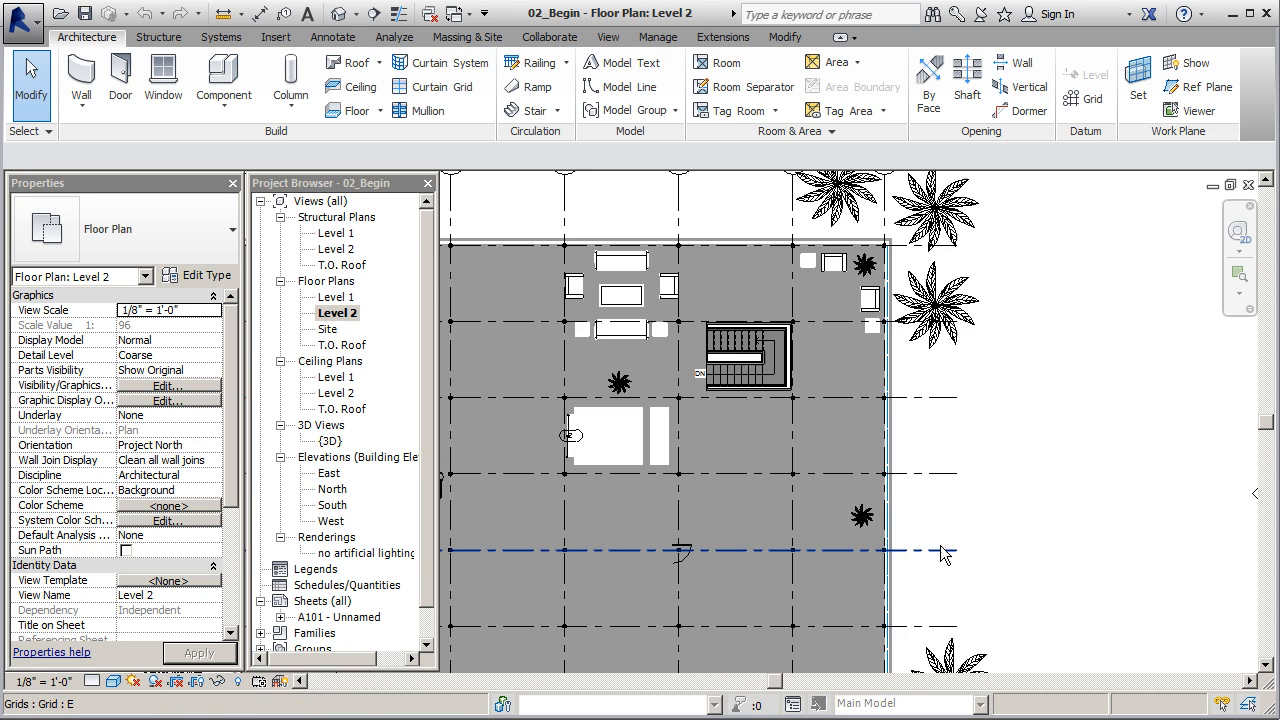
{"action": "scroll", "coordinate": [940, 555], "scroll_direction": "down", "scroll_amount": 3}
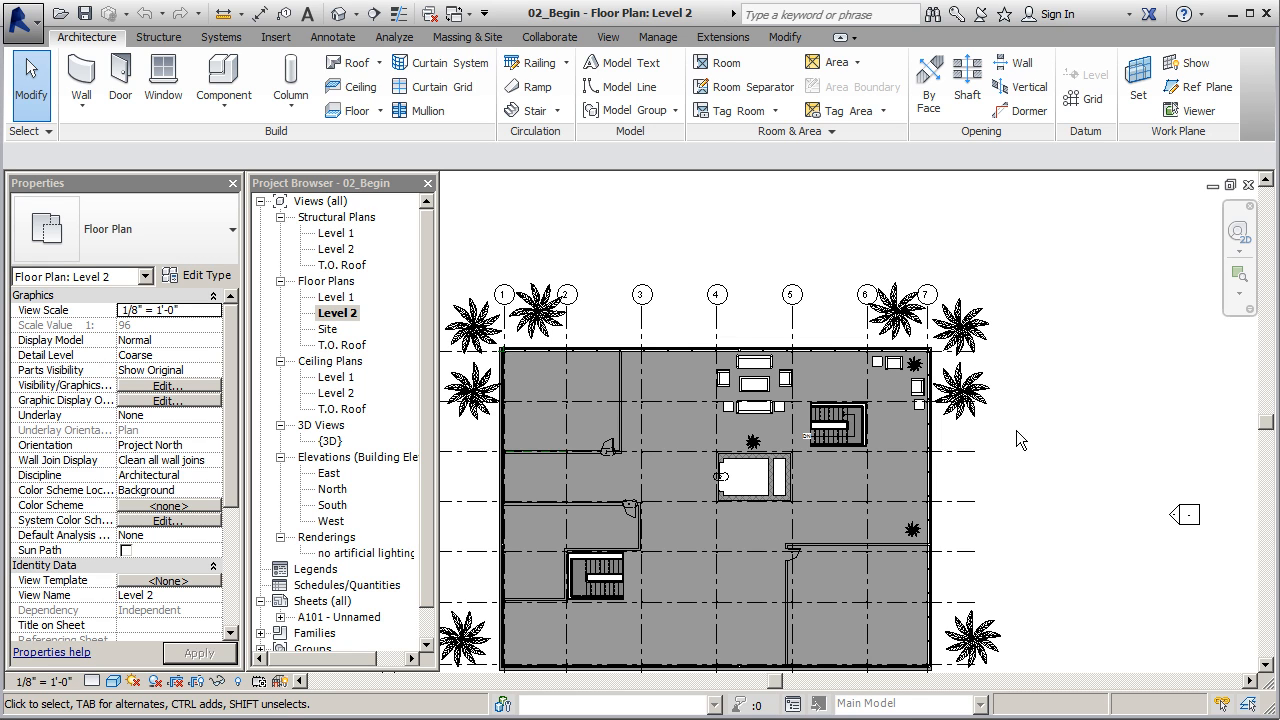
Create a perspective camera view on Level 2 from beside the partition near grid 3, aimed across the lounge and stair beyond the east wall
{"action": "left_click", "coordinate": [608, 37]}
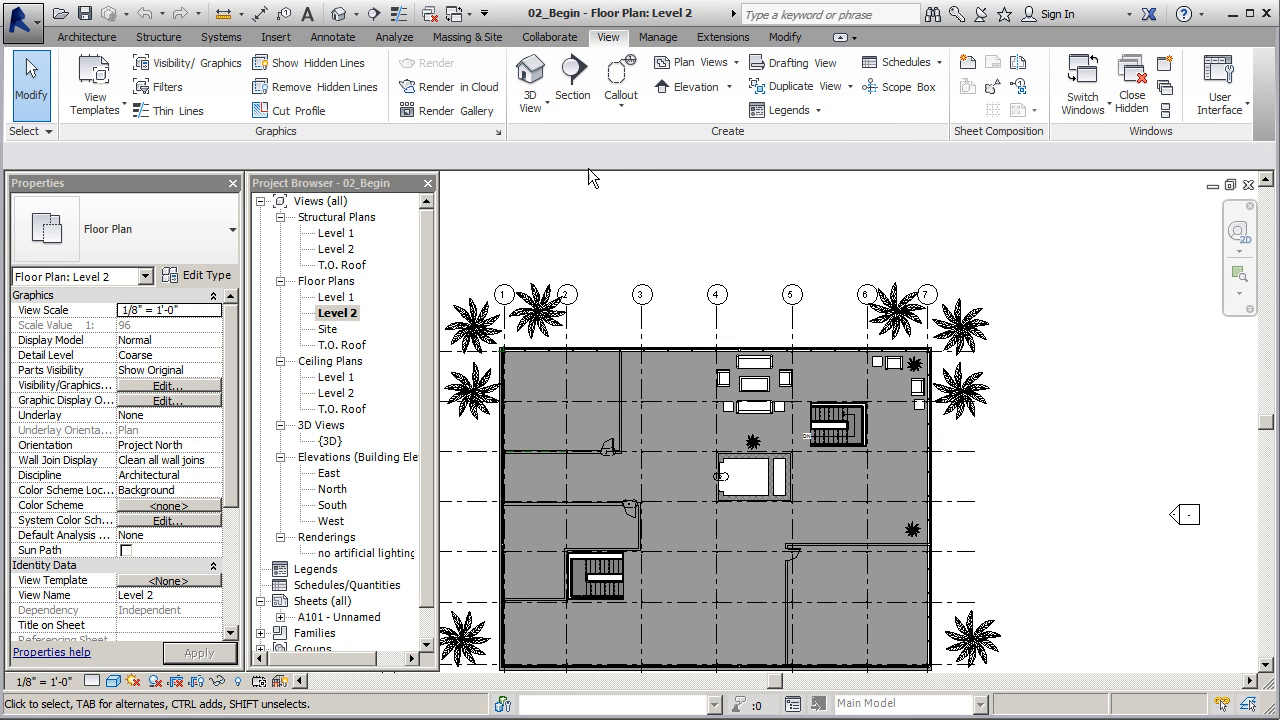
{"action": "left_click", "coordinate": [542, 108]}
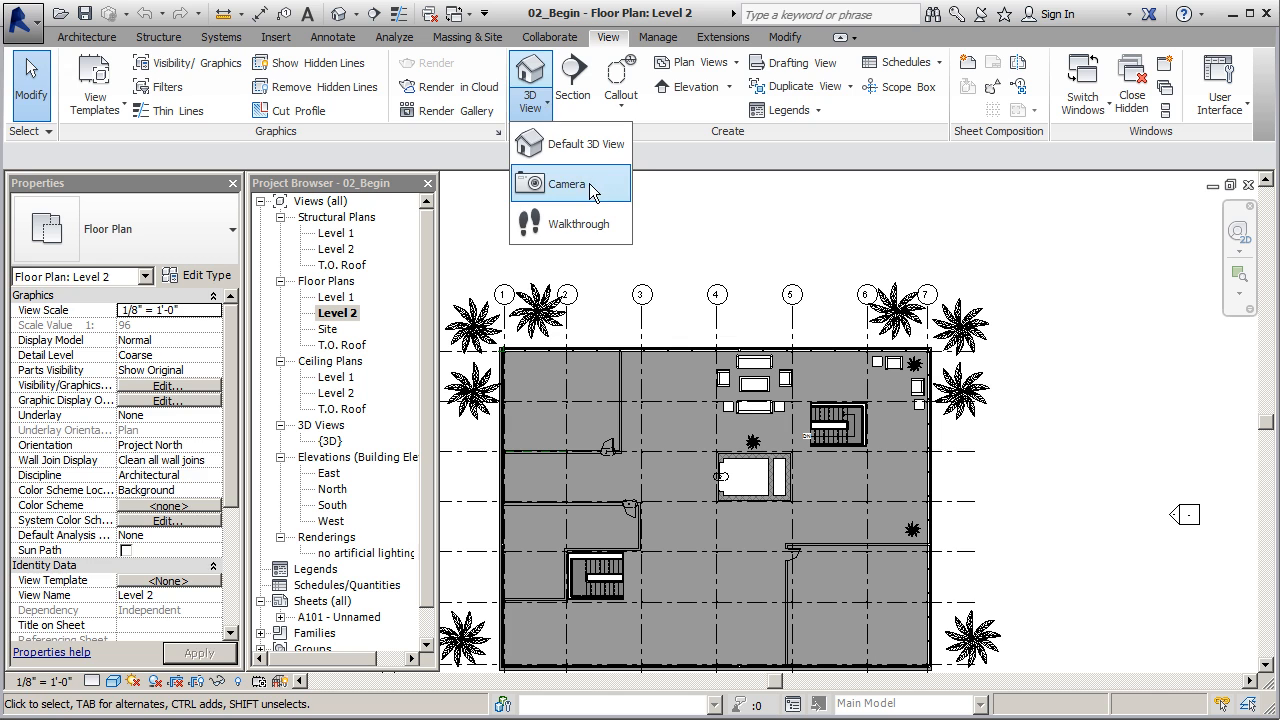
{"action": "left_click", "coordinate": [537, 180]}
{"action": "scroll", "coordinate": [639, 367], "scroll_direction": "up", "scroll_amount": 3}
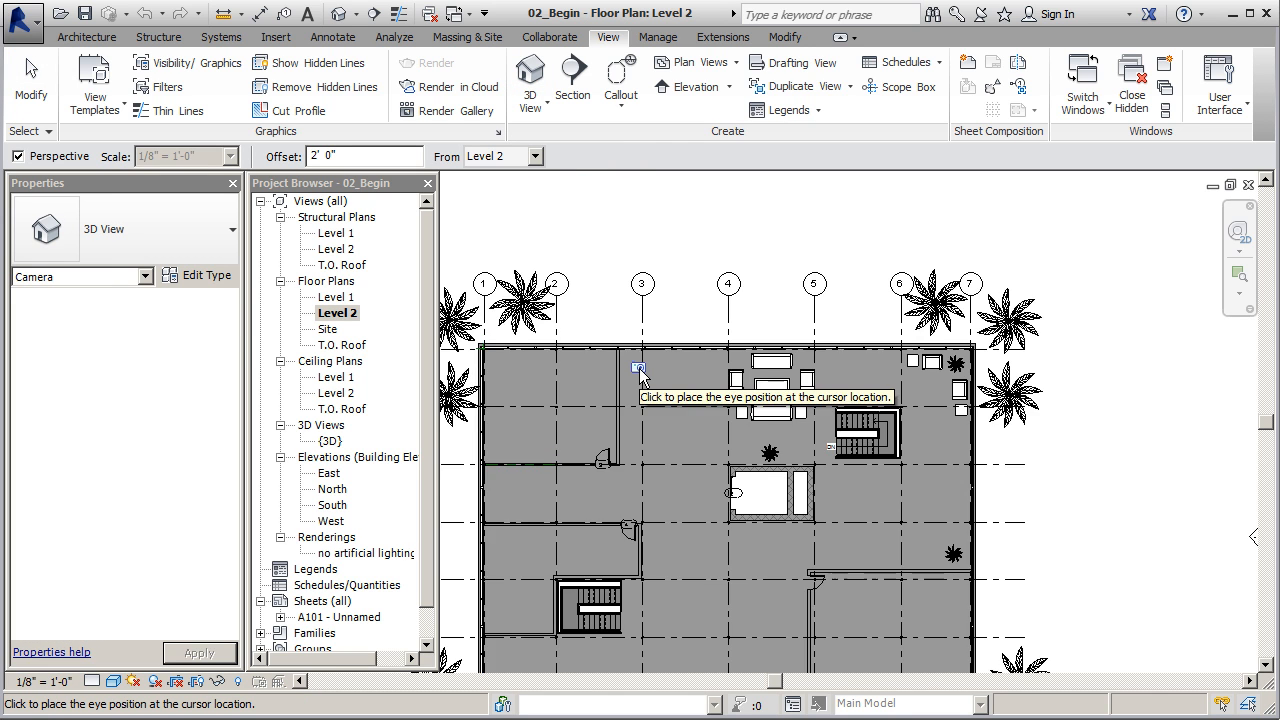
{"action": "scroll", "coordinate": [620, 330], "scroll_direction": "up", "scroll_amount": 1}
{"action": "scroll", "coordinate": [584, 294], "scroll_direction": "down", "scroll_amount": 3}
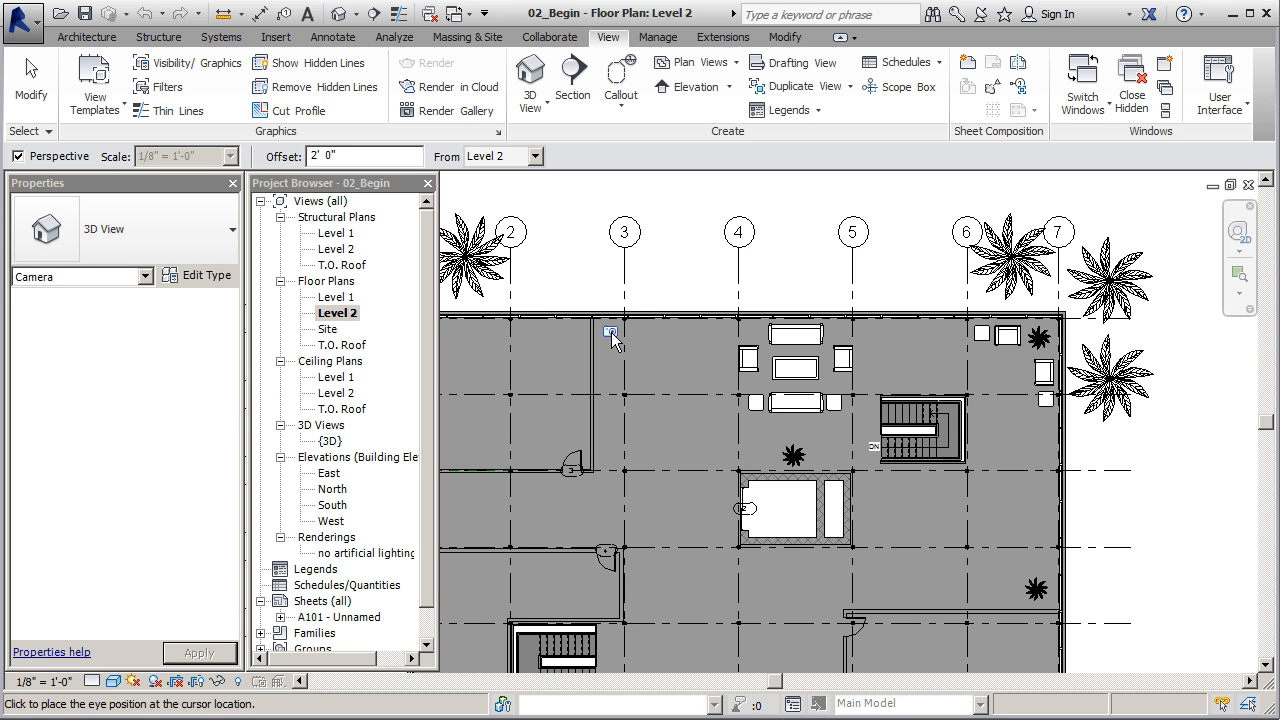
{"action": "left_click", "coordinate": [611, 333]}
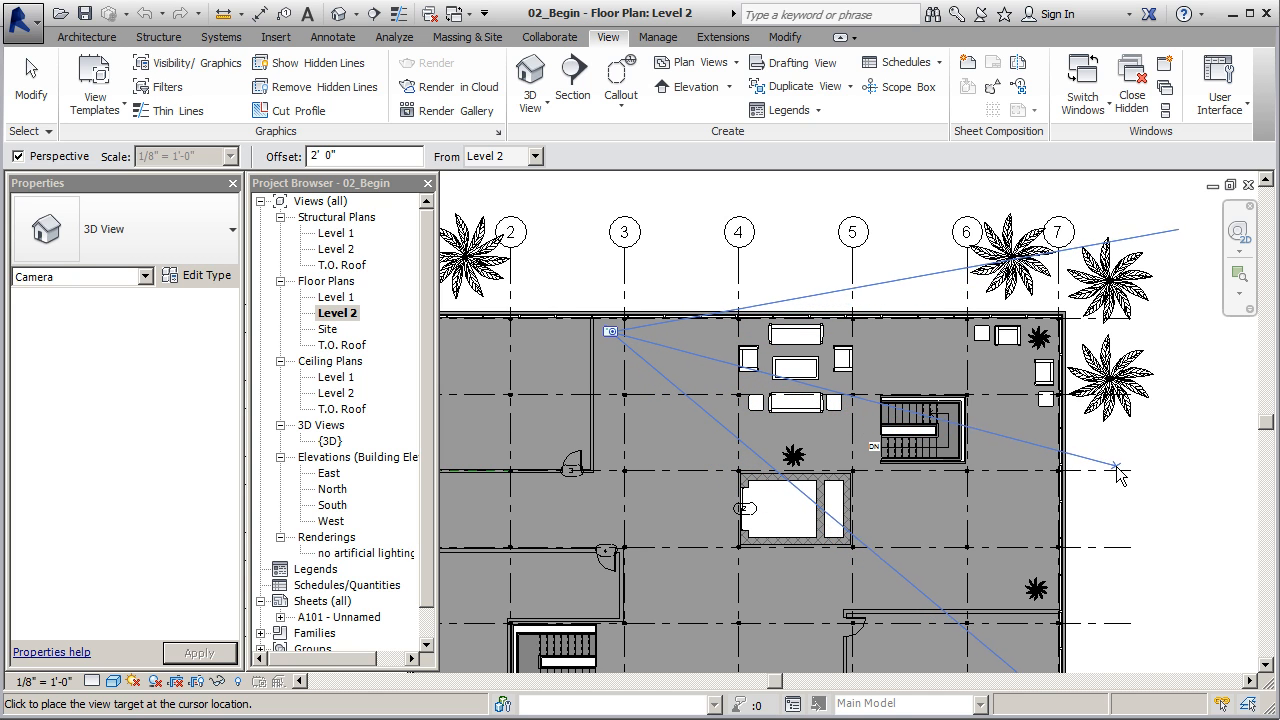
{"action": "scroll", "coordinate": [870, 374], "scroll_direction": "down", "scroll_amount": 2}
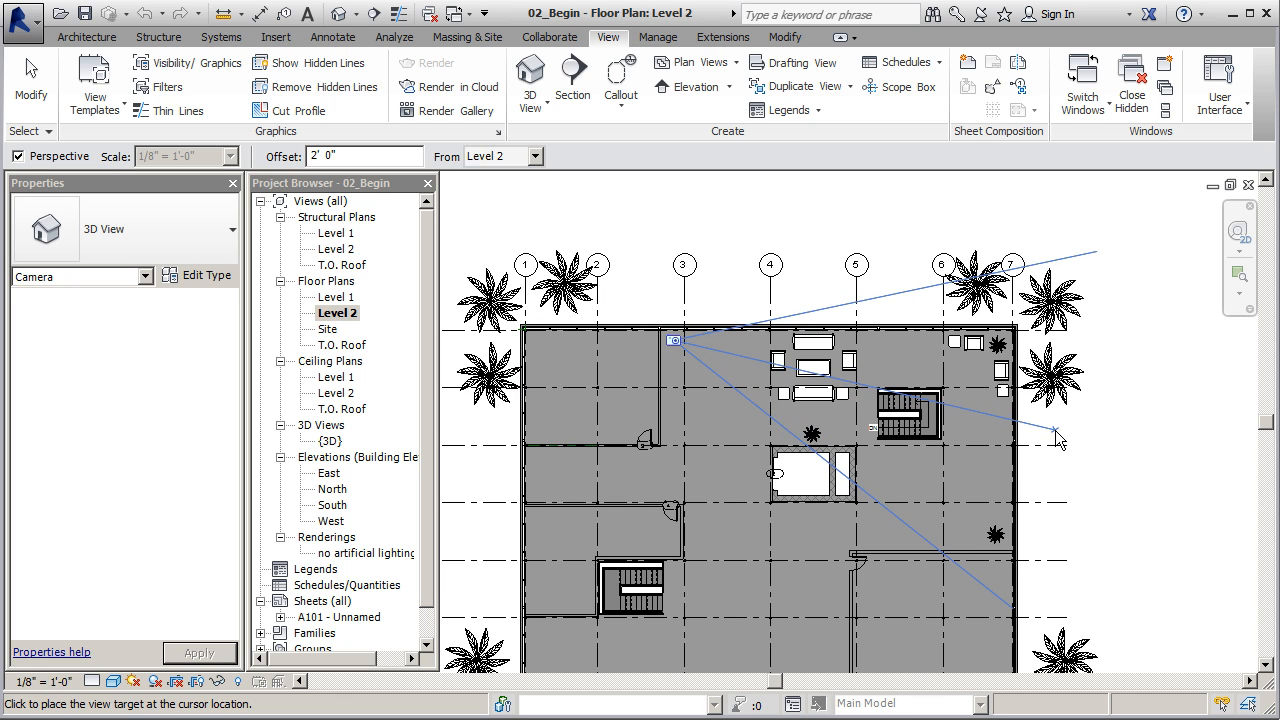
{"action": "left_click", "coordinate": [1118, 468]}
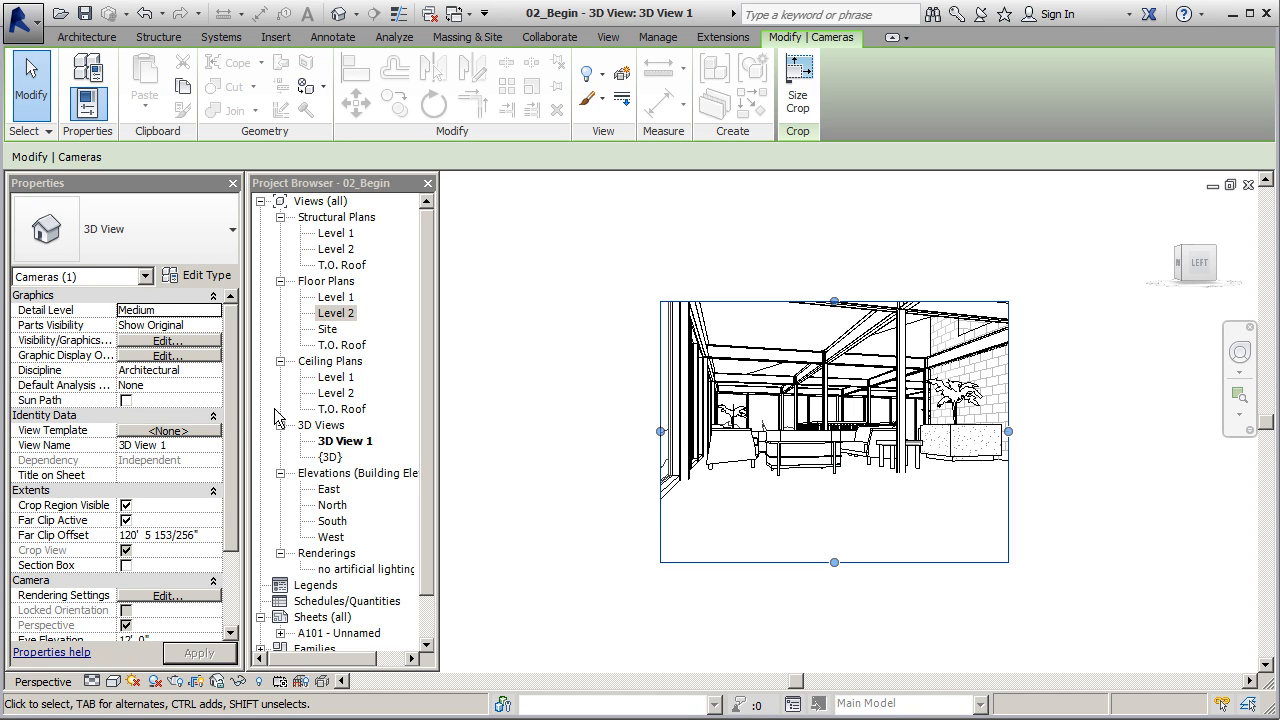
Set the camera's eye elevation to 15' 6"
{"action": "scroll", "coordinate": [226, 400], "scroll_direction": "down", "scroll_amount": 5}
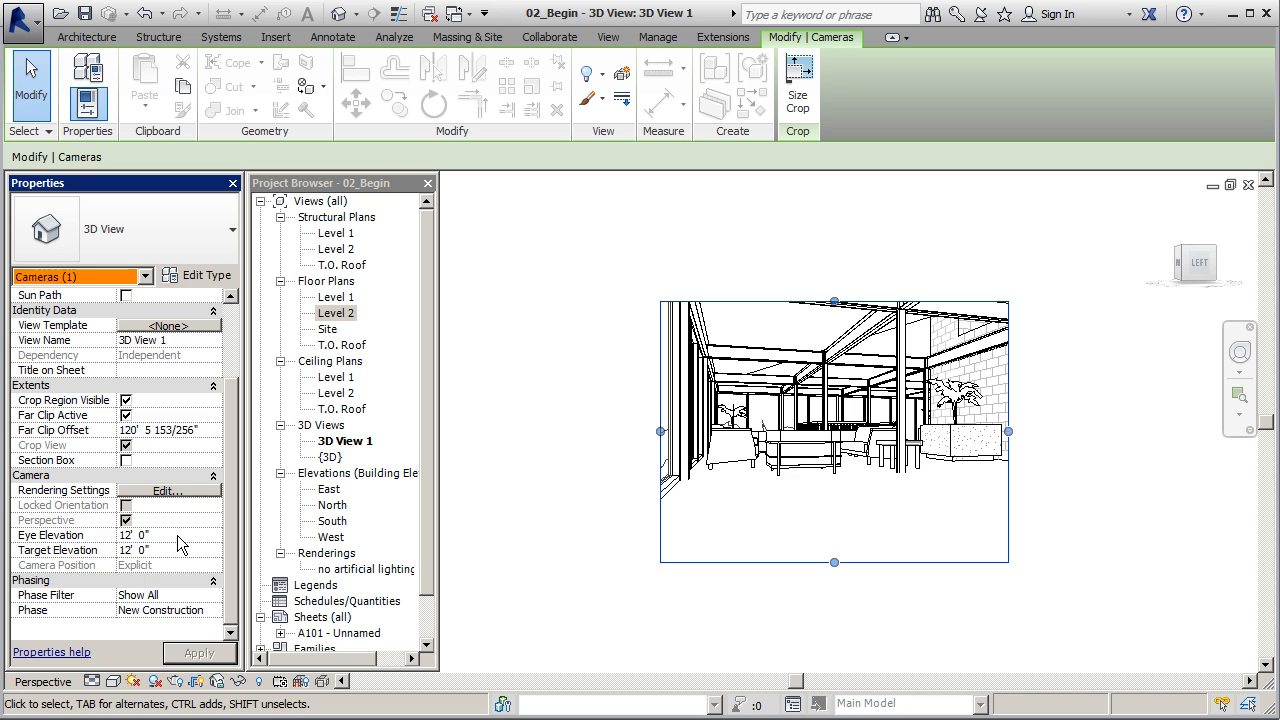
{"action": "left_click", "coordinate": [160, 536]}
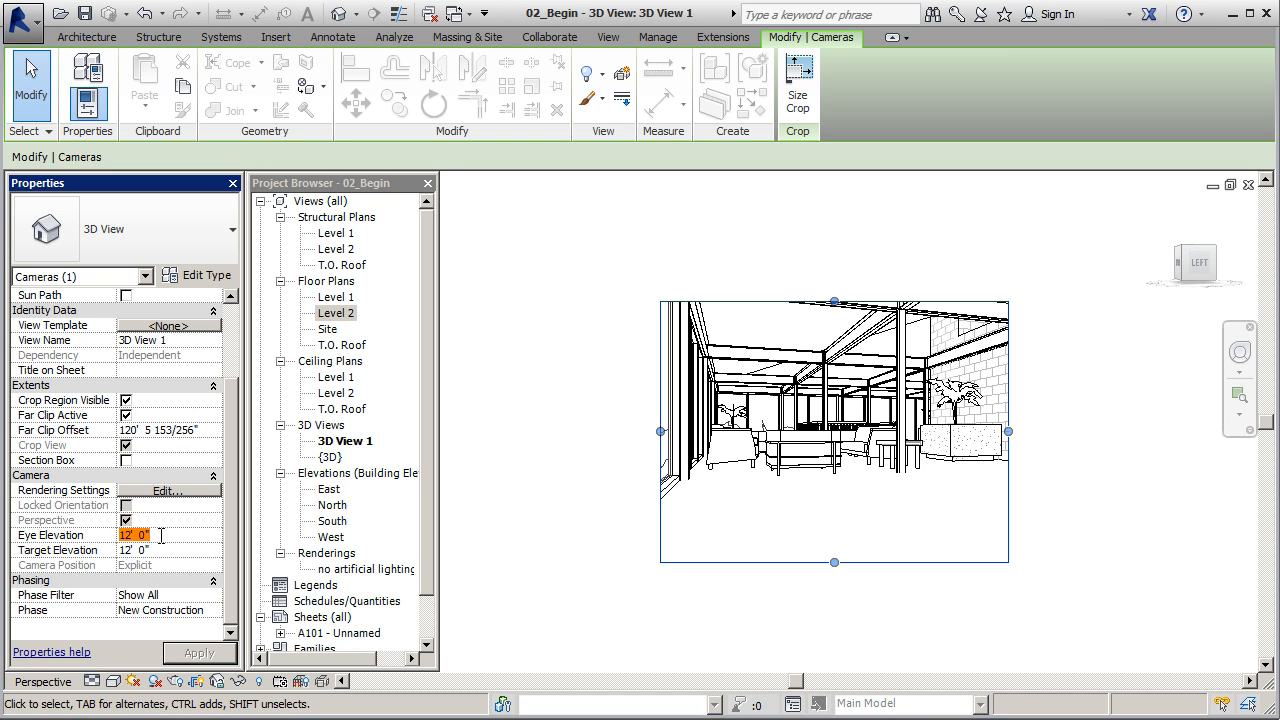
{"action": "type", "text": "15'6"}
{"action": "left_click", "coordinate": [197, 653]}
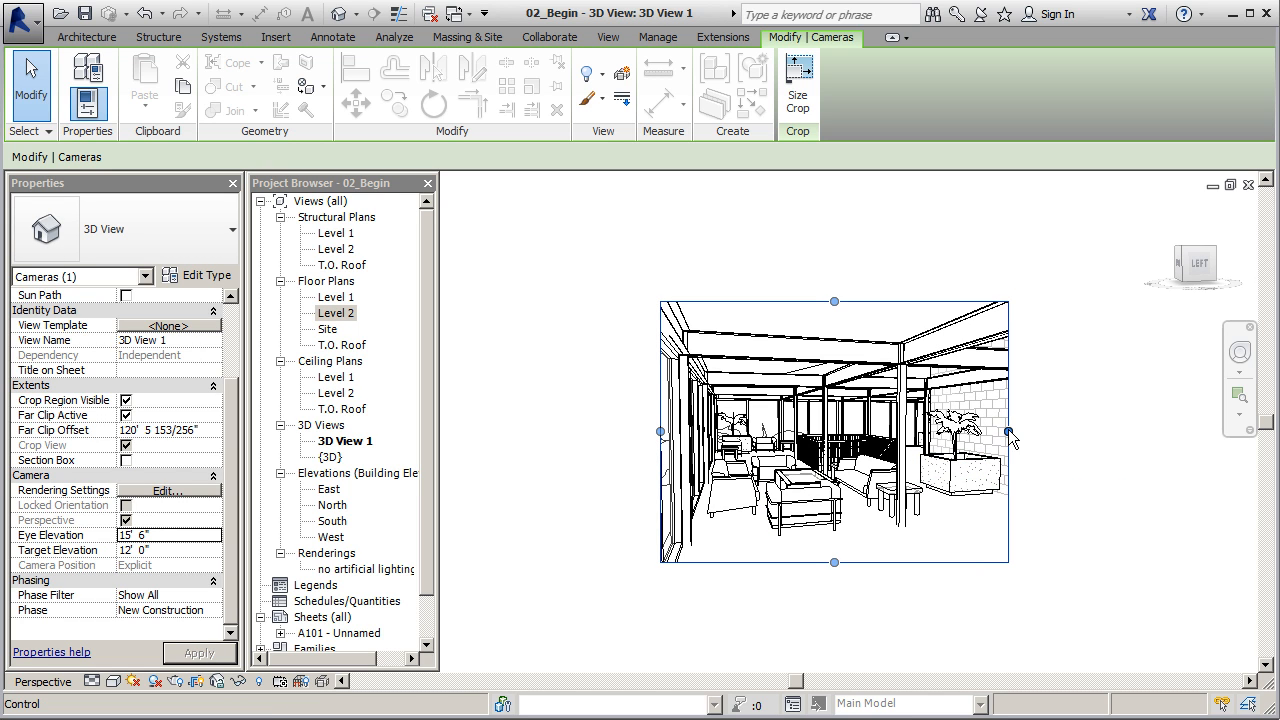
Enlarge the camera view's crop region on all four sides and orbit the camera slightly to refine the framing
{"action": "left_click_drag", "start_coordinate": [1008, 432], "coordinate": [1075, 432]}
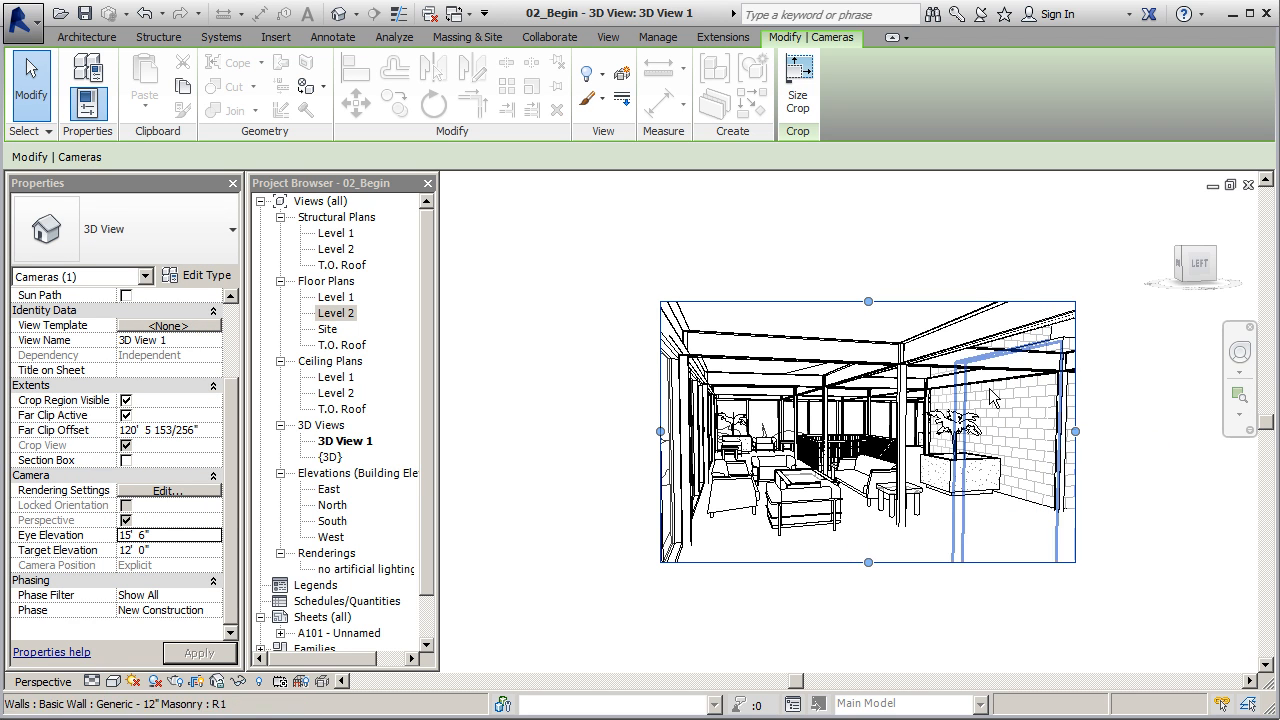
{"action": "left_click_drag", "start_coordinate": [868, 301], "coordinate": [868, 287]}
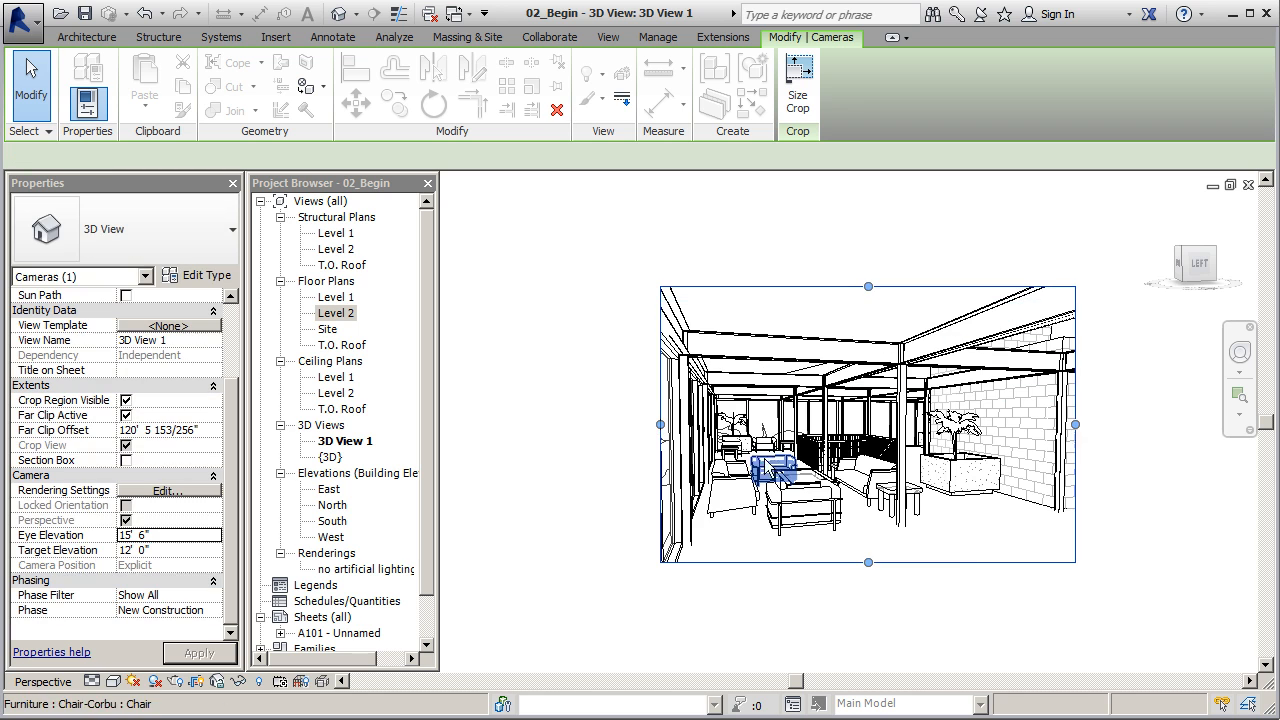
{"action": "left_click_drag", "start_coordinate": [660, 424], "coordinate": [627, 427]}
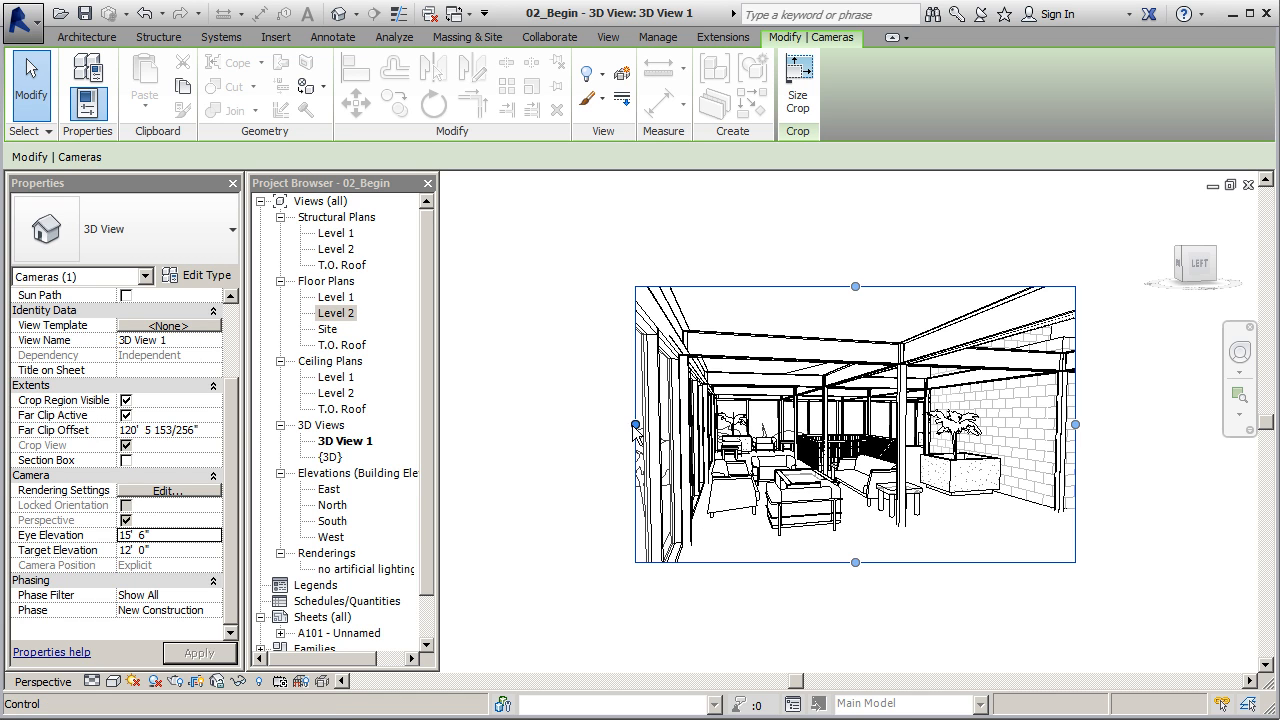
{"action": "left_click_drag", "start_coordinate": [635, 424], "coordinate": [591, 424]}
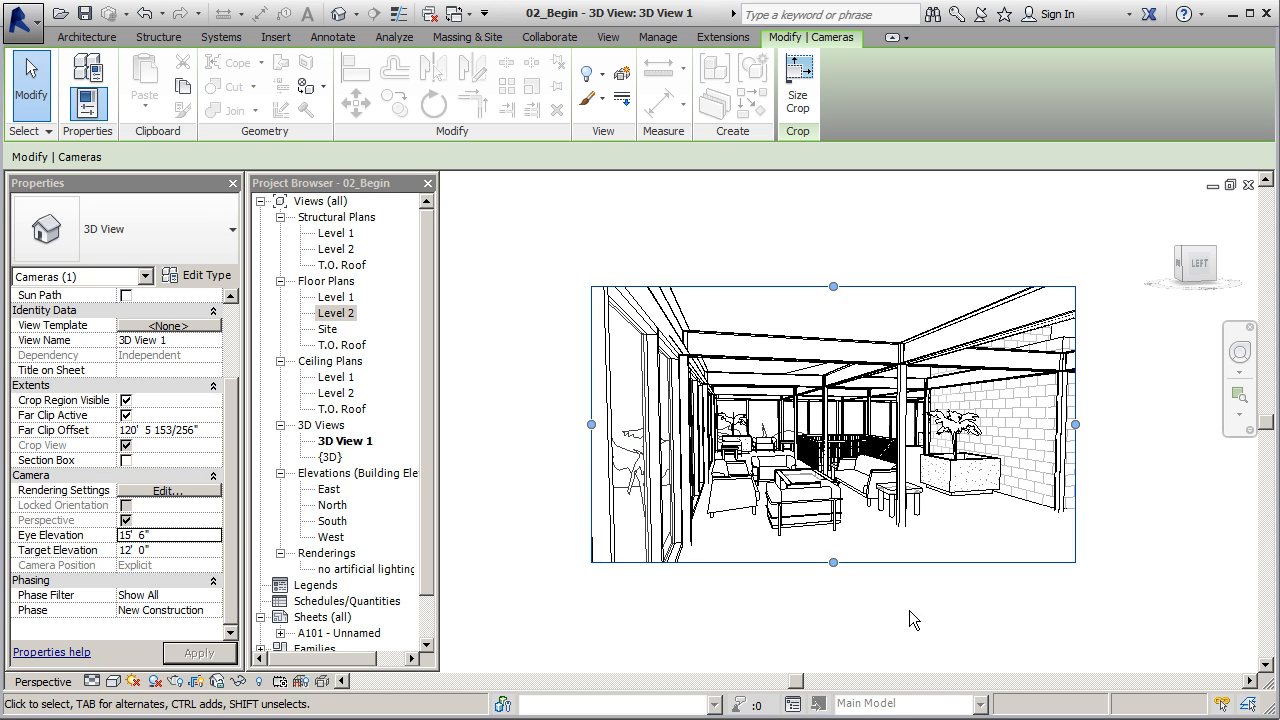
{"action": "left_click_drag", "start_coordinate": [833, 563], "coordinate": [841, 569]}
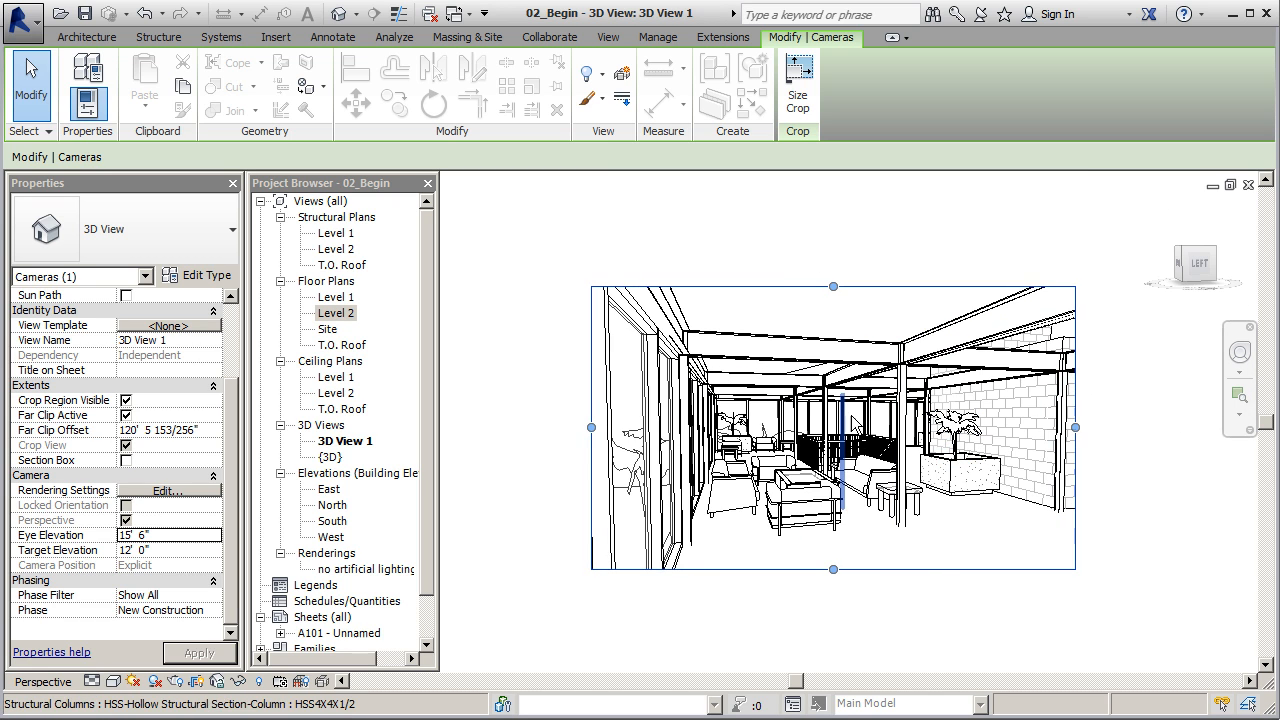
{"action": "middle_click_drag", "start_coordinate": [845, 440], "coordinate": [881, 429], "text": "shift"}
{"action": "left_click", "coordinate": [524, 322]}
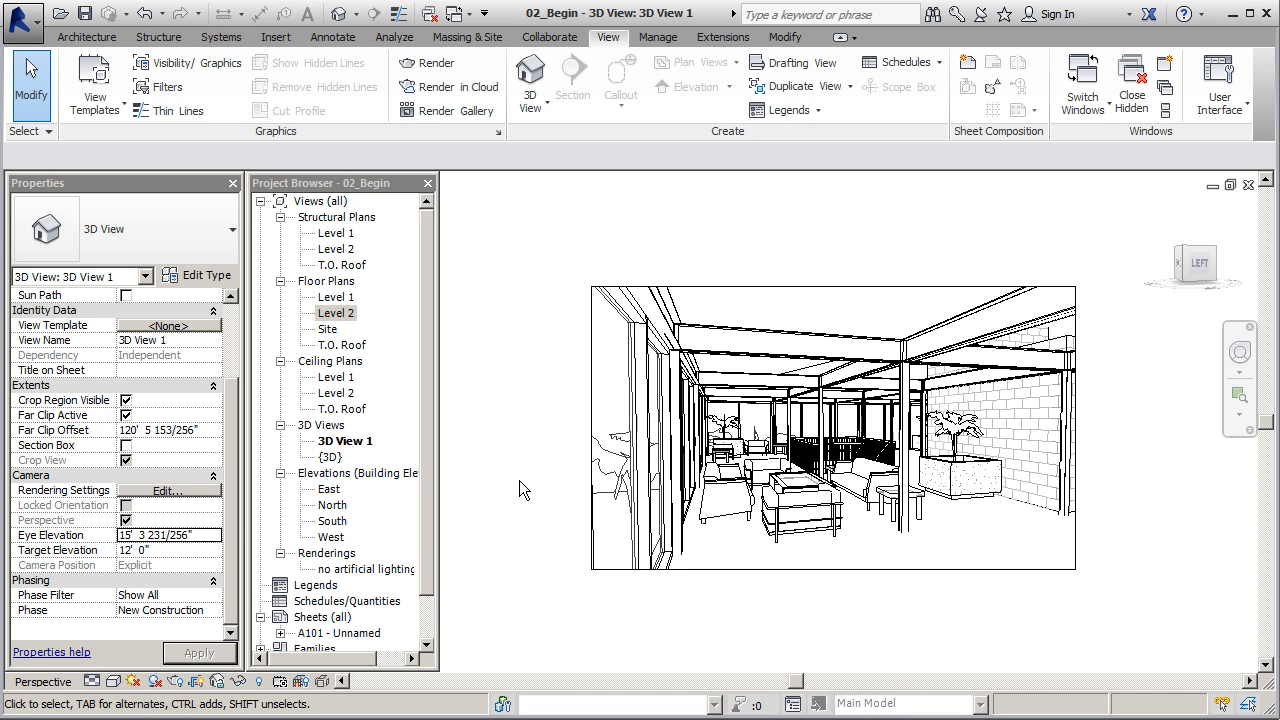
Set the camera view's visual style to Consistent Colors
{"action": "left_click", "coordinate": [134, 683]}
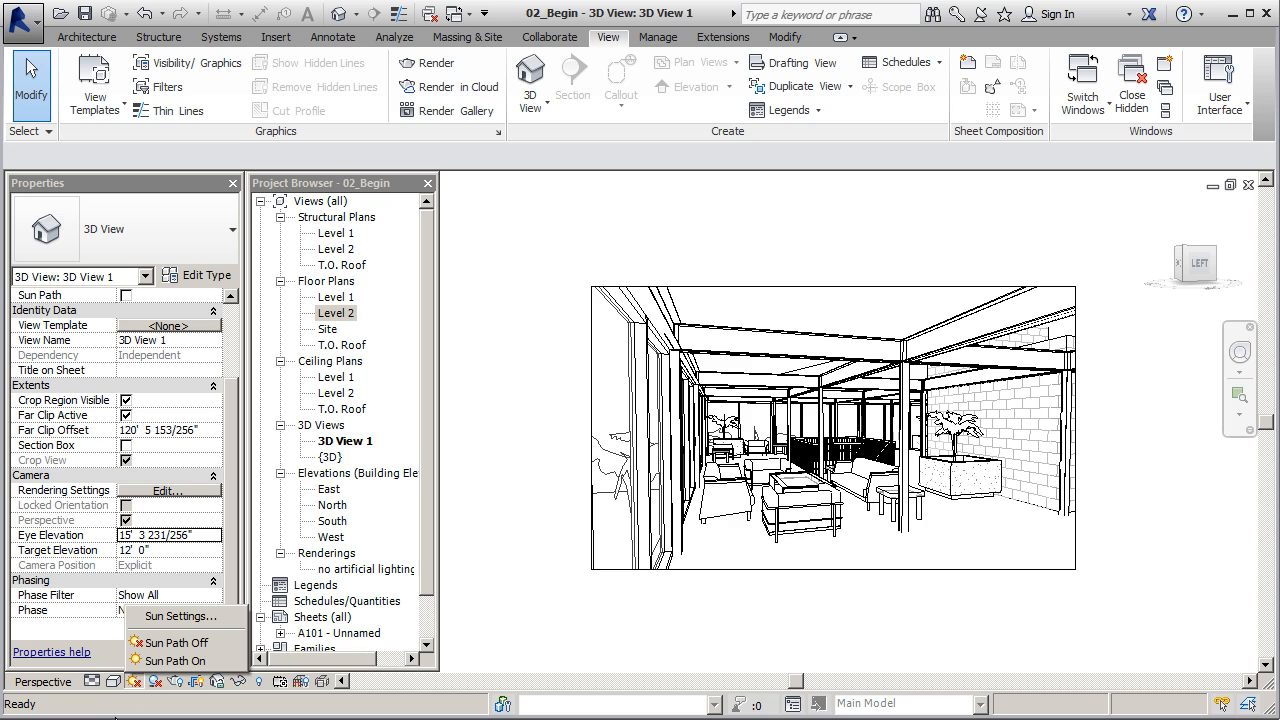
{"action": "left_click", "coordinate": [115, 713]}
{"action": "left_click", "coordinate": [115, 684]}
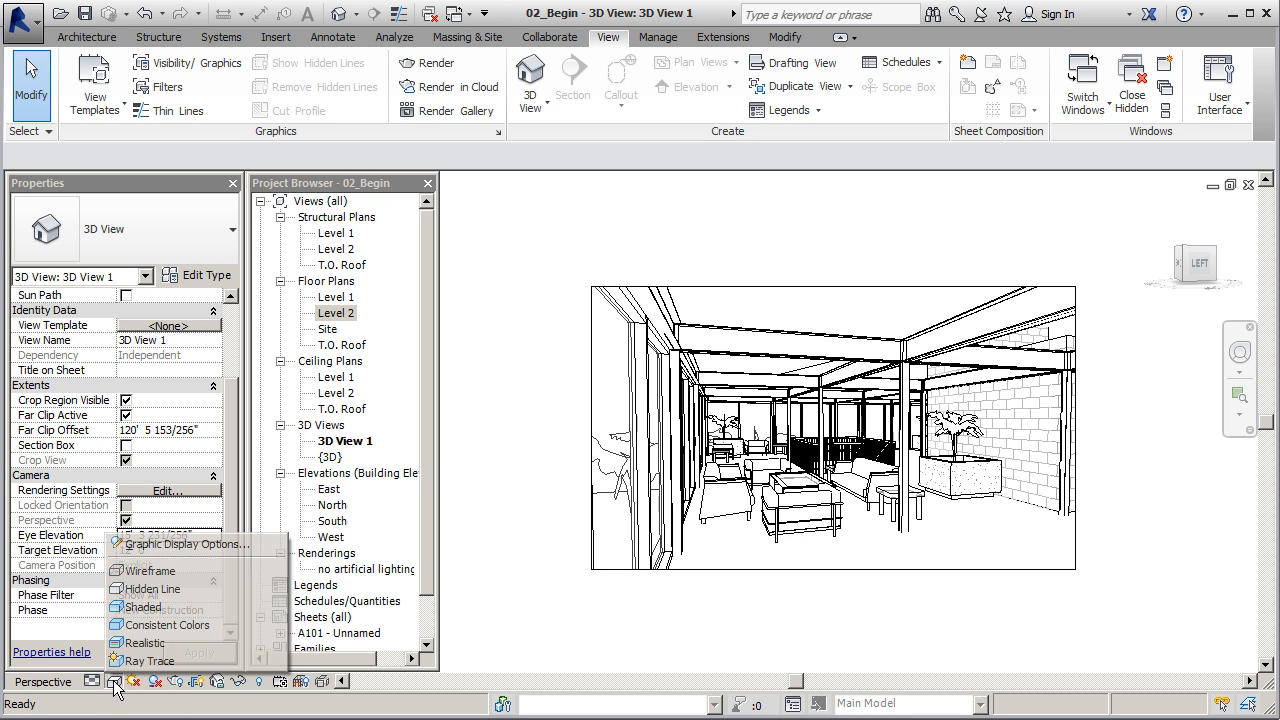
{"action": "left_click", "coordinate": [165, 625]}
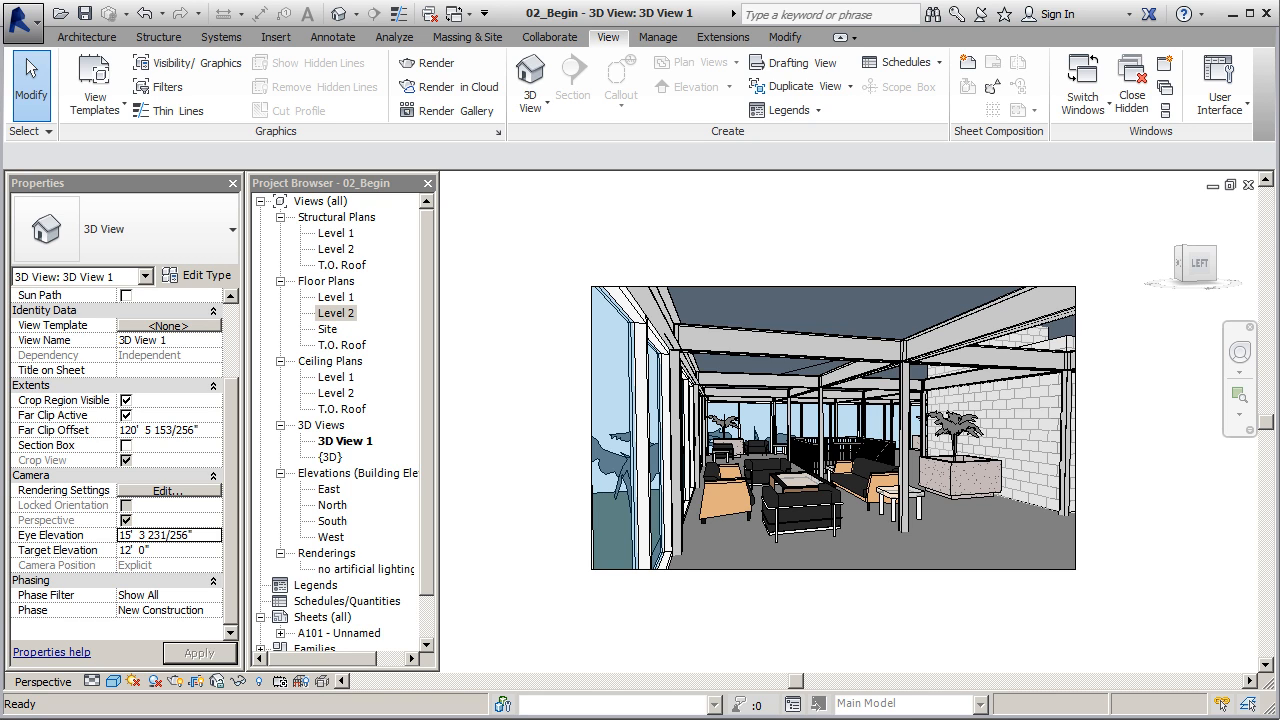
Set the rendering's lighting scheme to Interior: Sun and Artificial
{"action": "left_click_drag", "start_coordinate": [0, 25], "coordinate": [257, 38]}
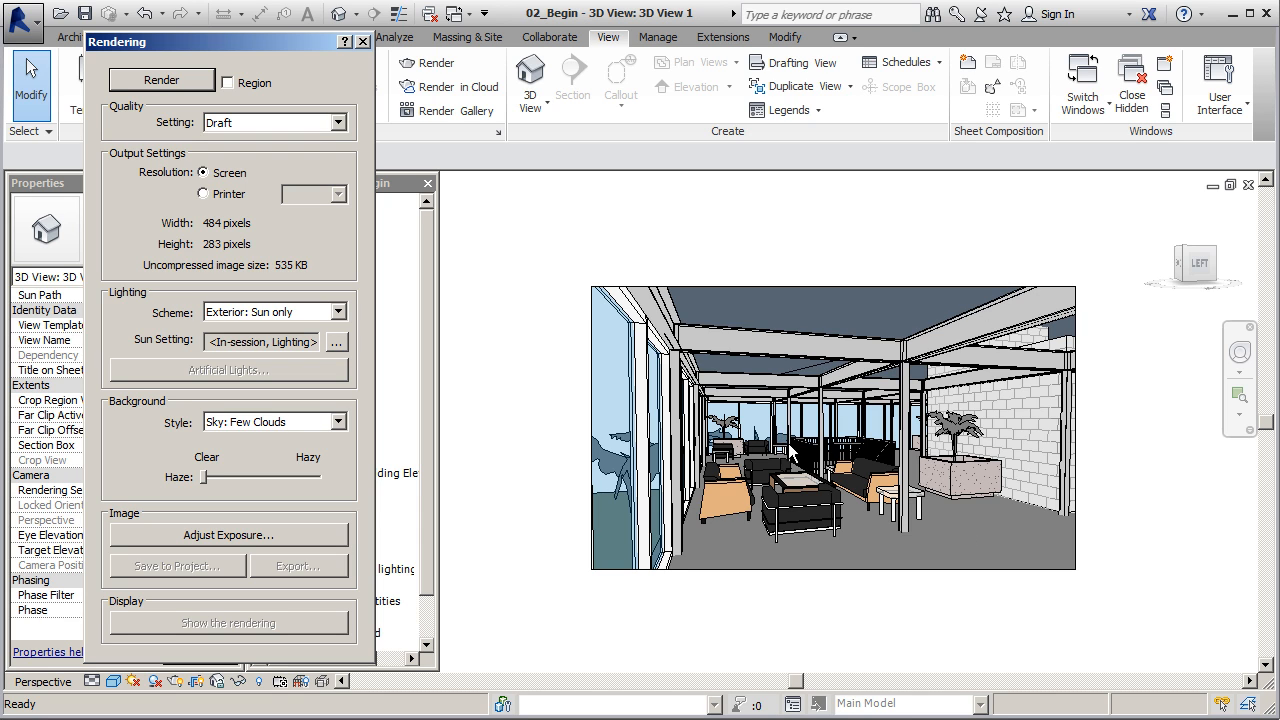
{"action": "left_click", "coordinate": [339, 313]}
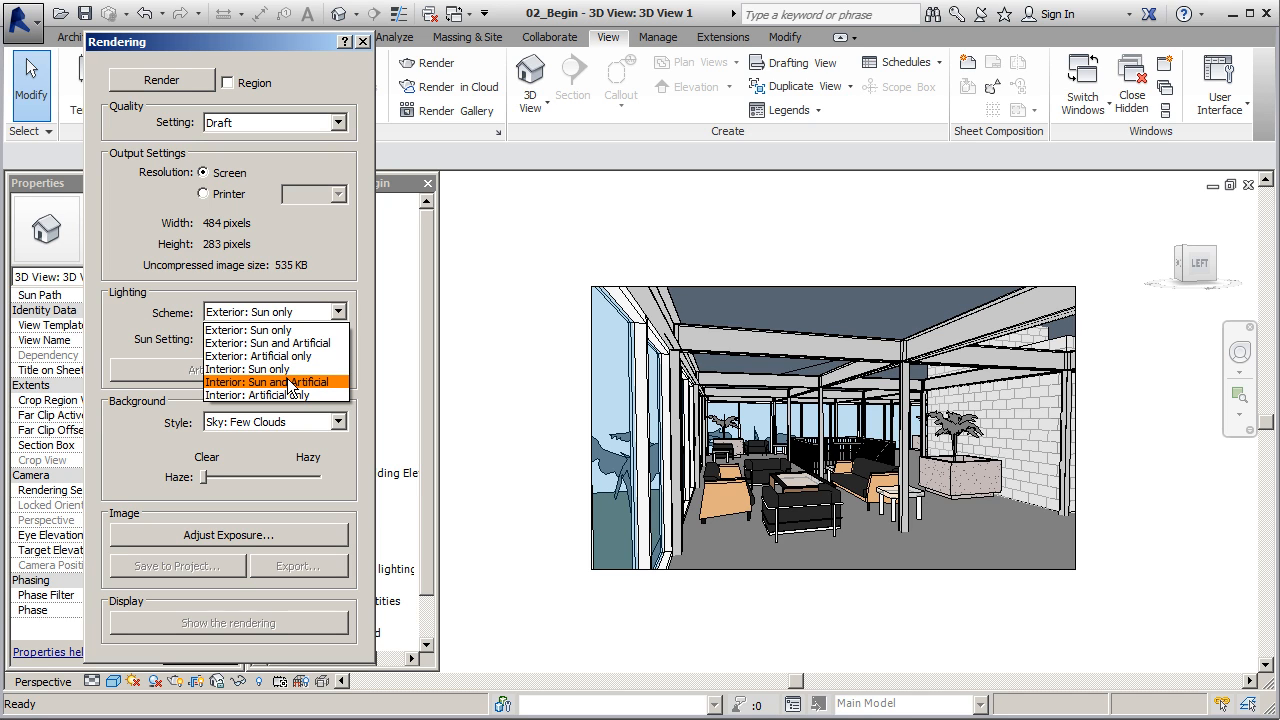
{"action": "left_click", "coordinate": [288, 383]}
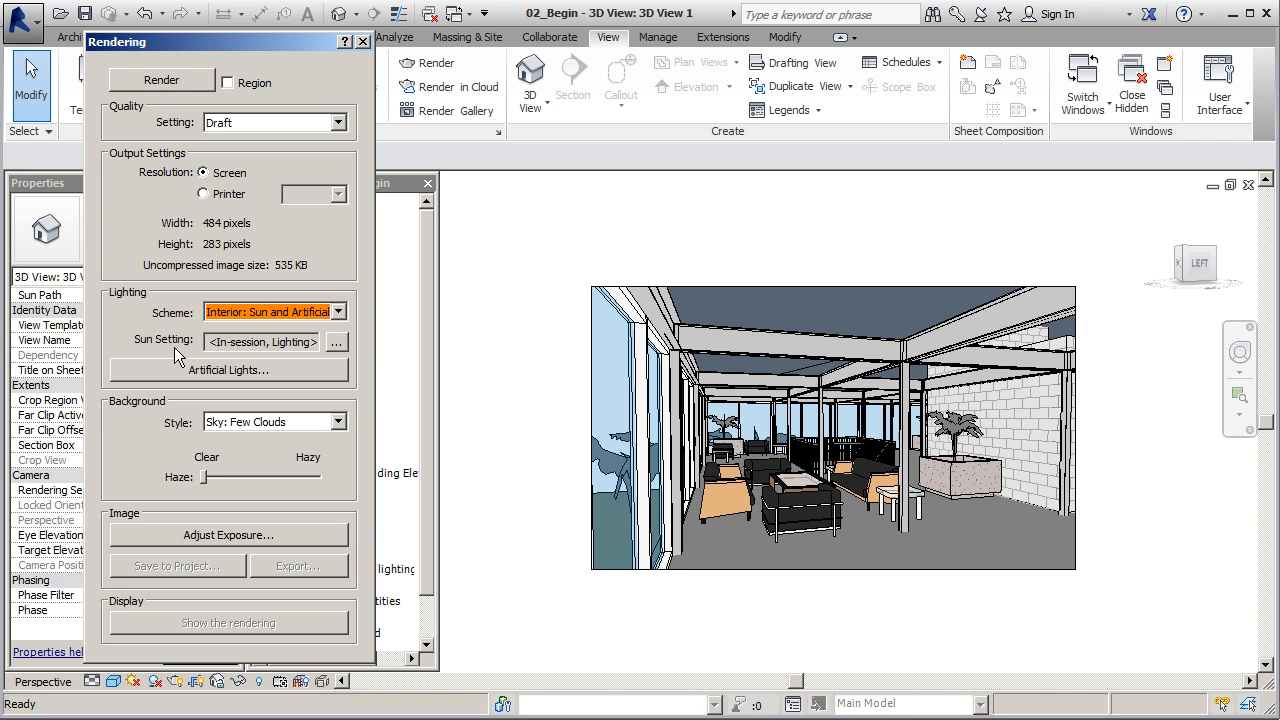
Set the rendering's sun study to Still and its project location to Laguna Beach, CA, USA, continuing with the entered address
{"action": "left_click", "coordinate": [336, 342]}
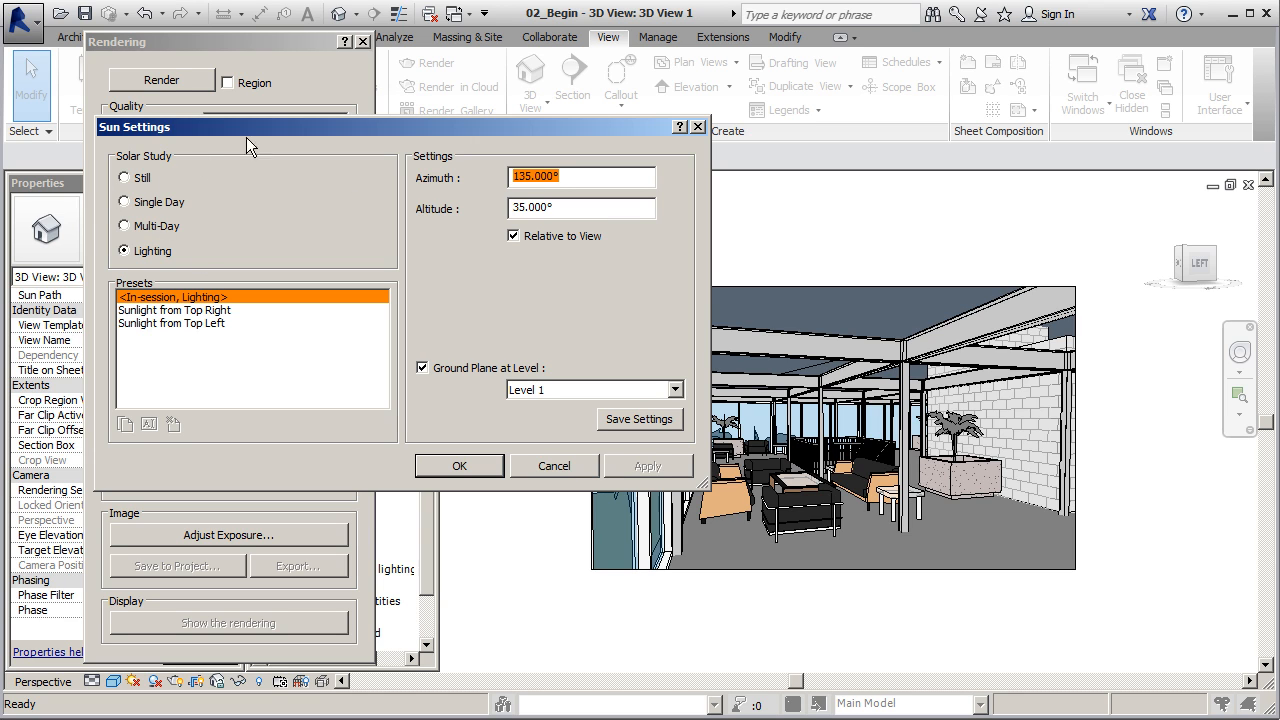
{"action": "left_click", "coordinate": [129, 180]}
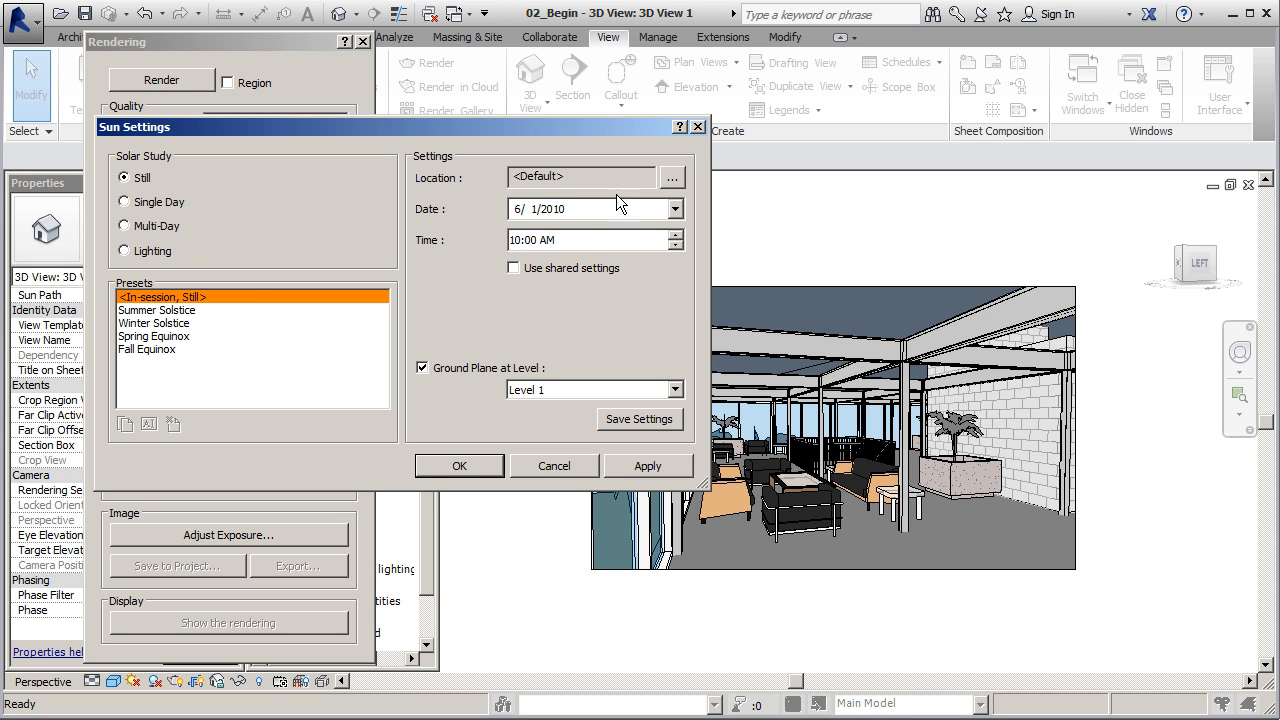
{"action": "left_click", "coordinate": [671, 179]}
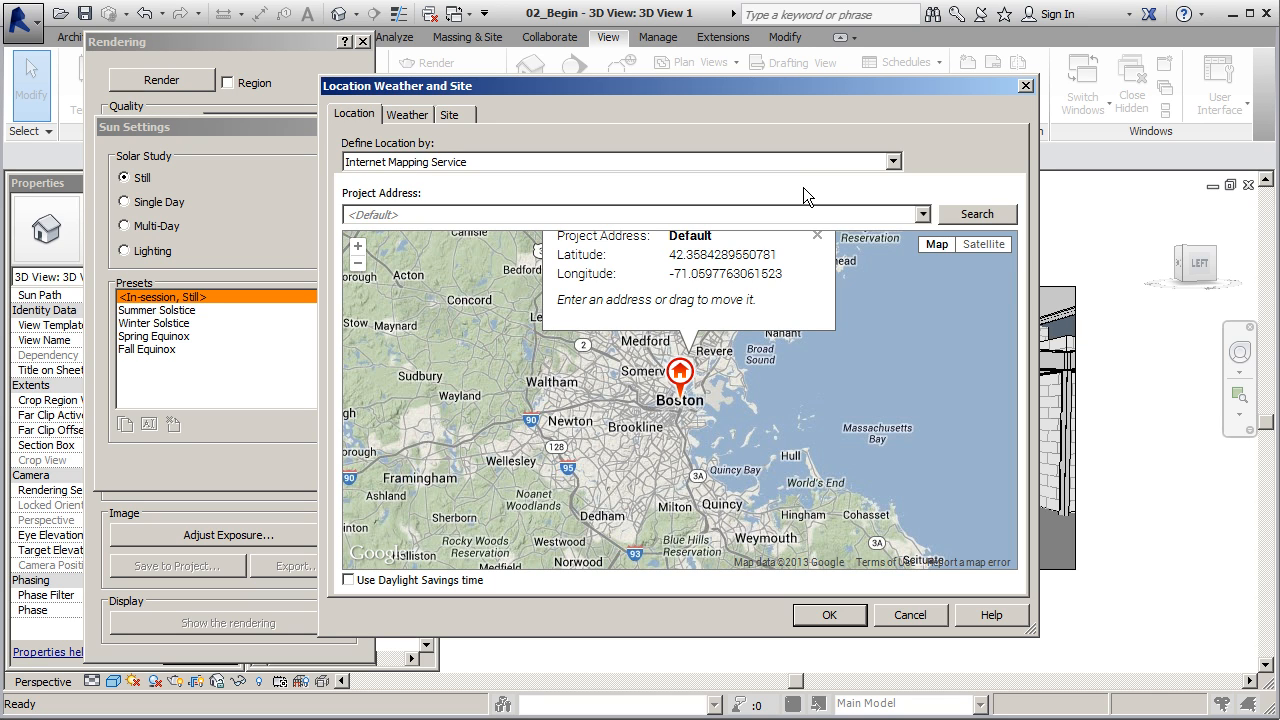
{"action": "left_click", "coordinate": [922, 214]}
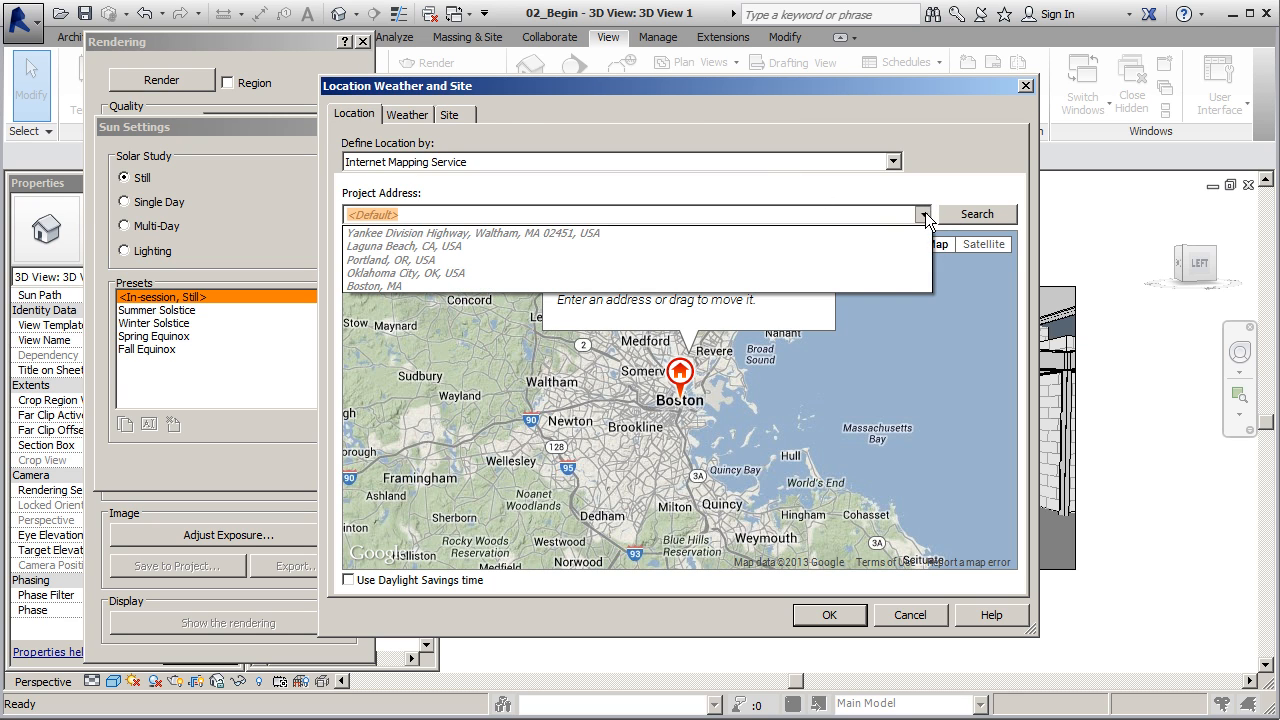
{"action": "left_click", "coordinate": [441, 245]}
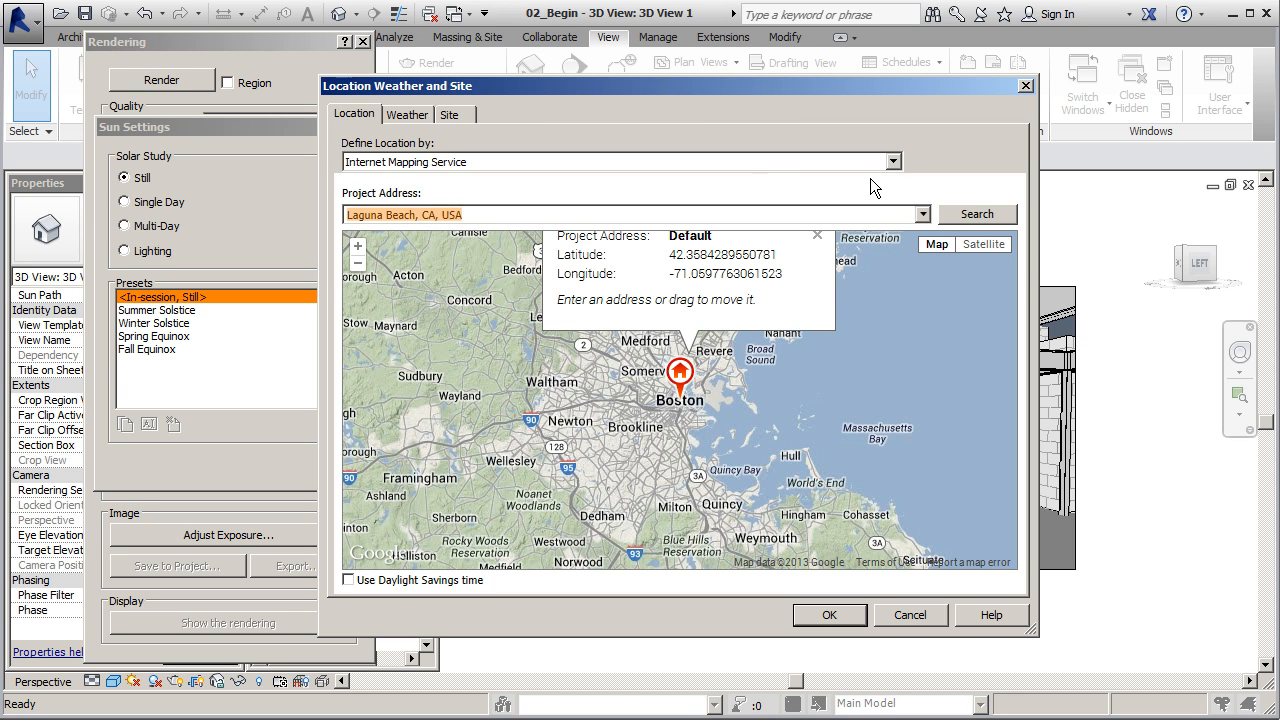
{"action": "left_click", "coordinate": [832, 614]}
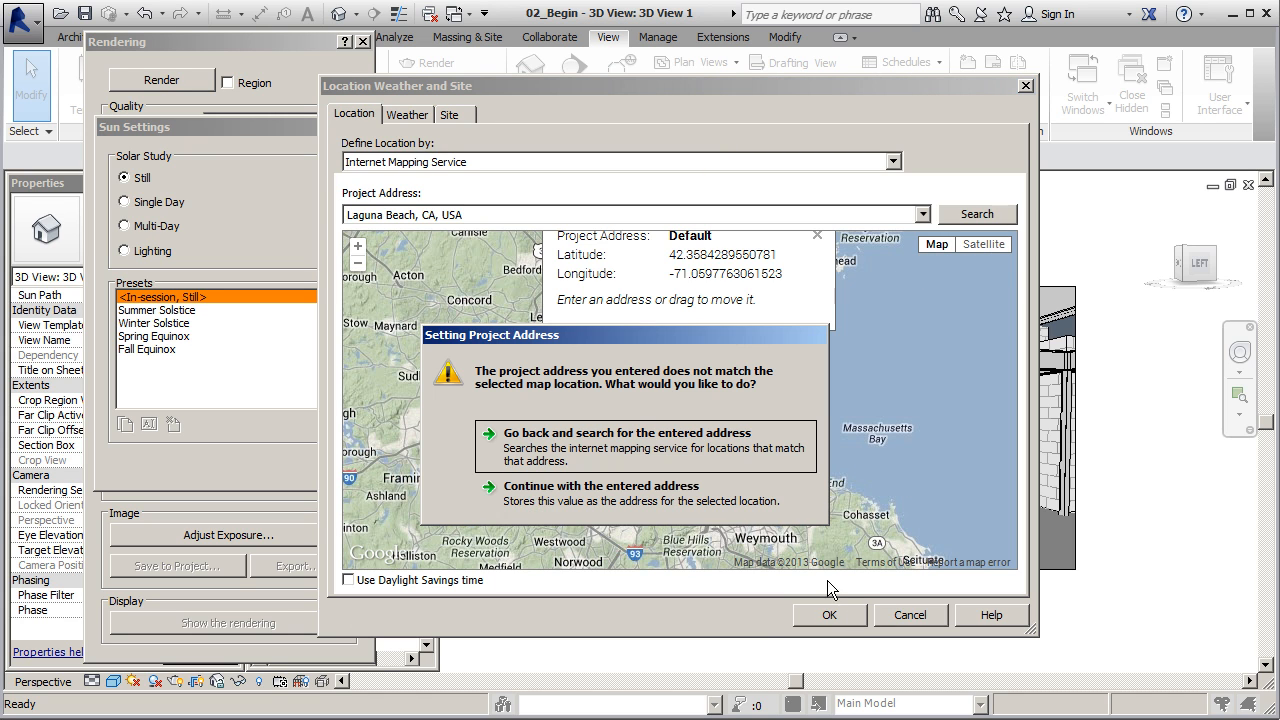
{"action": "left_click", "coordinate": [551, 499]}
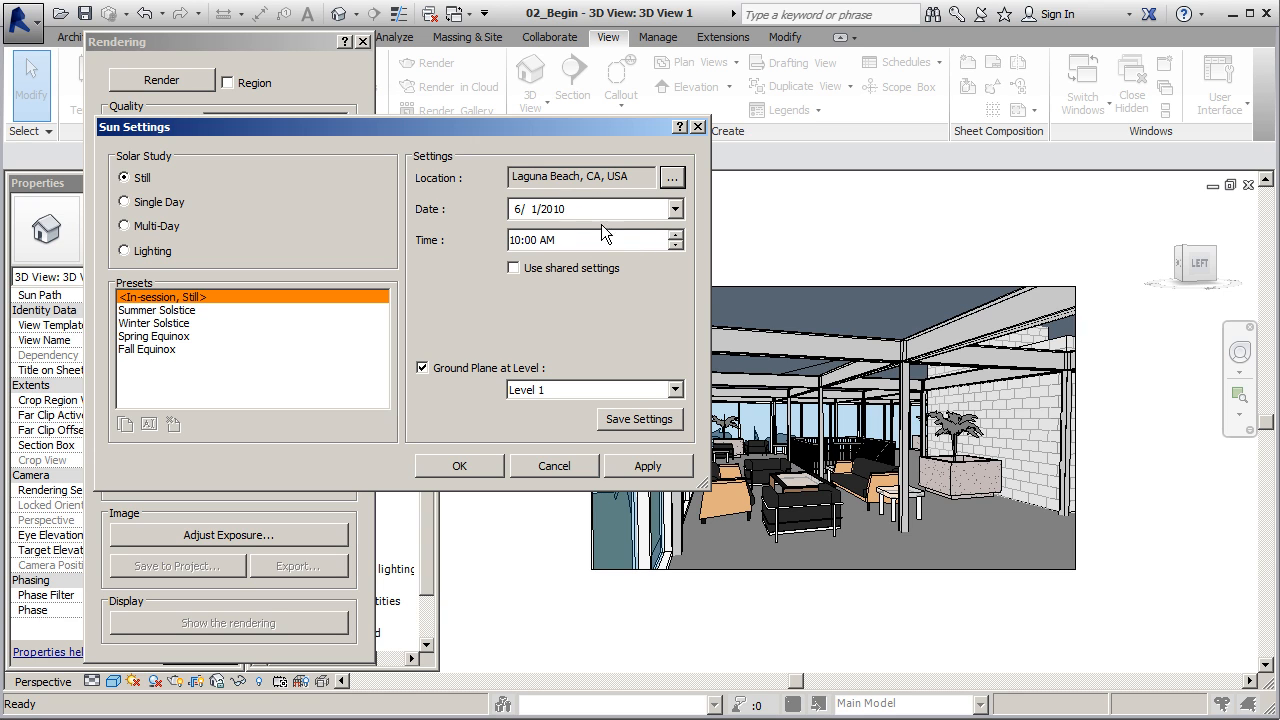
Adjust the time of day for the still solar study and accept the sun settings
{"action": "left_click", "coordinate": [676, 210]}
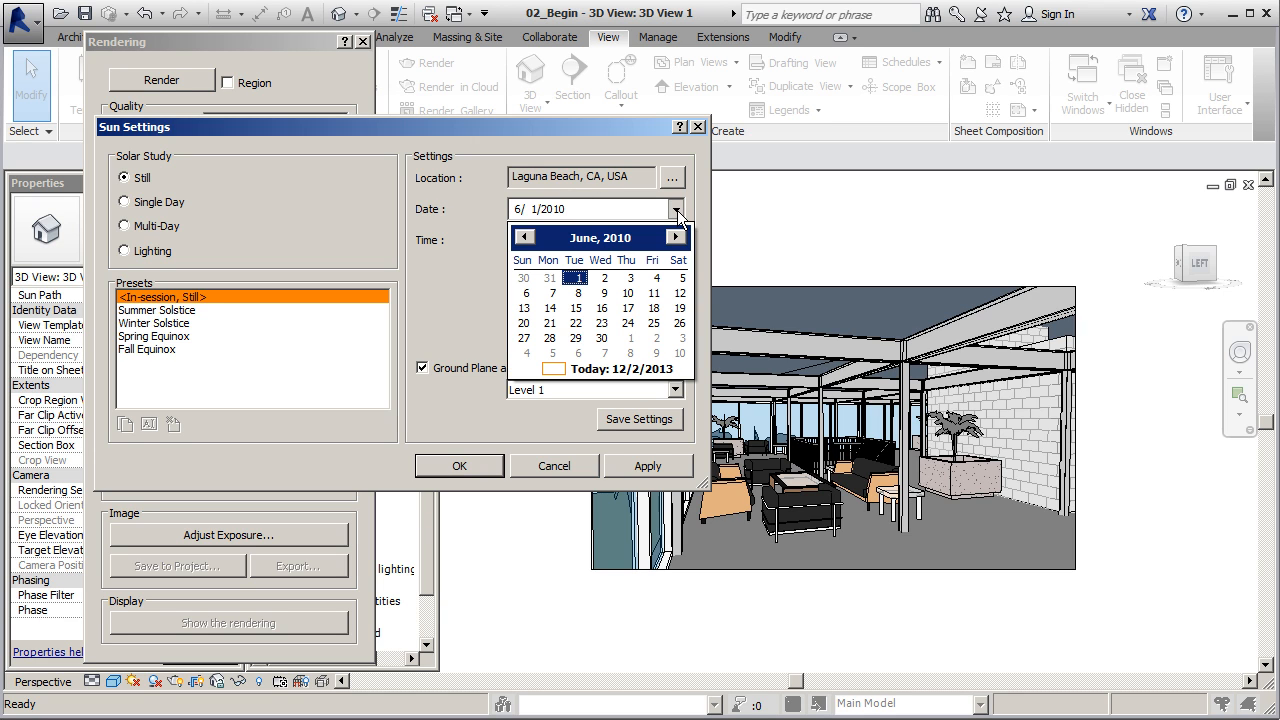
{"action": "left_click", "coordinate": [448, 235]}
{"action": "left_click", "coordinate": [518, 212]}
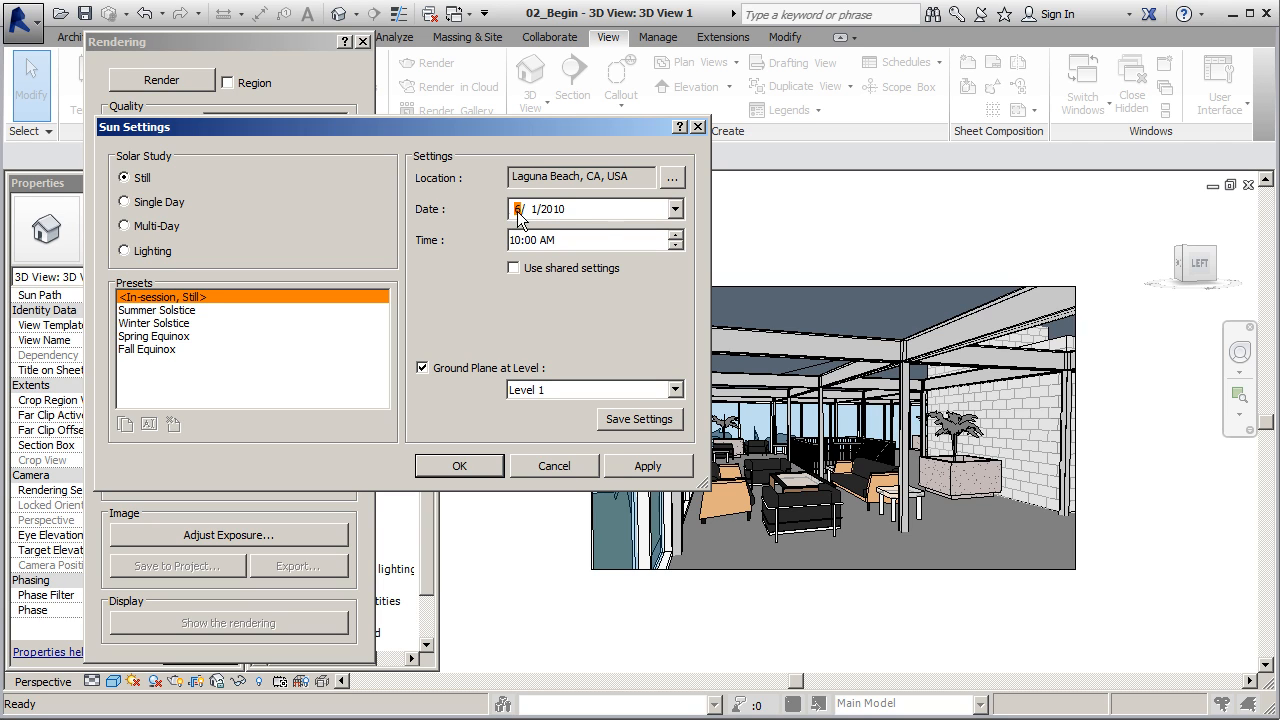
{"action": "left_click", "coordinate": [674, 246]}
{"action": "left_click", "coordinate": [675, 238]}
{"action": "left_click", "coordinate": [675, 238]}
{"action": "left_click", "coordinate": [675, 238]}
{"action": "left_click", "coordinate": [474, 462]}
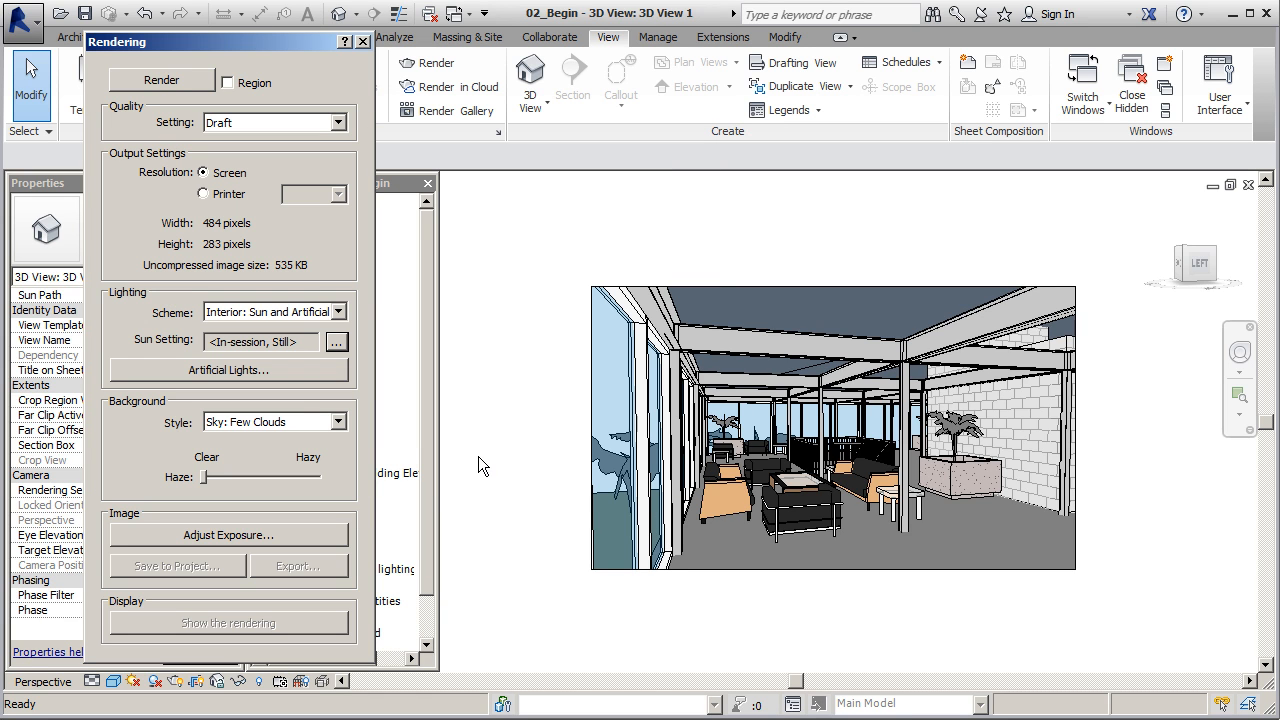